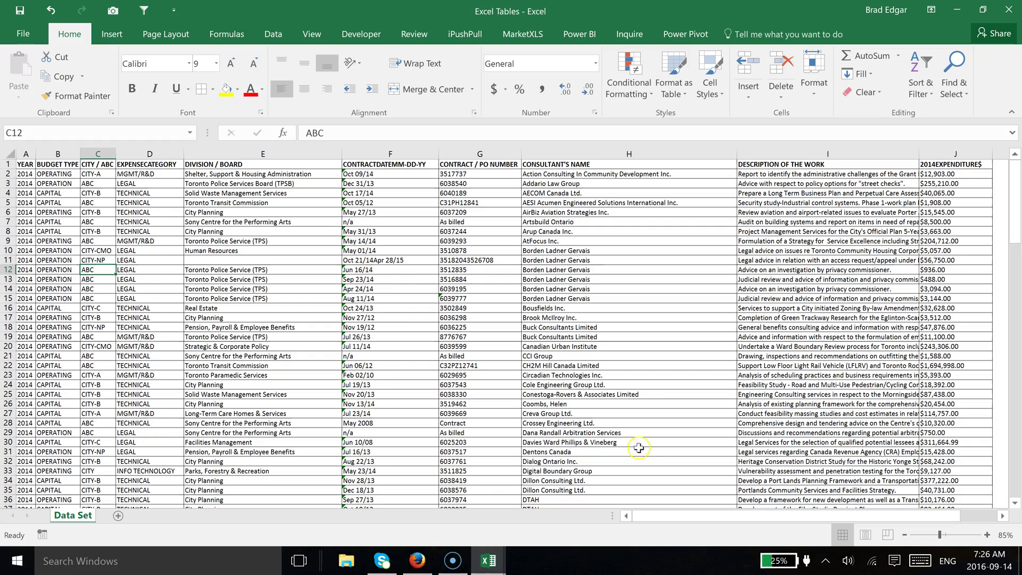
Scroll through the consulting data on the Data Set sheet to review it.
scroll(622, 268, down, 1)
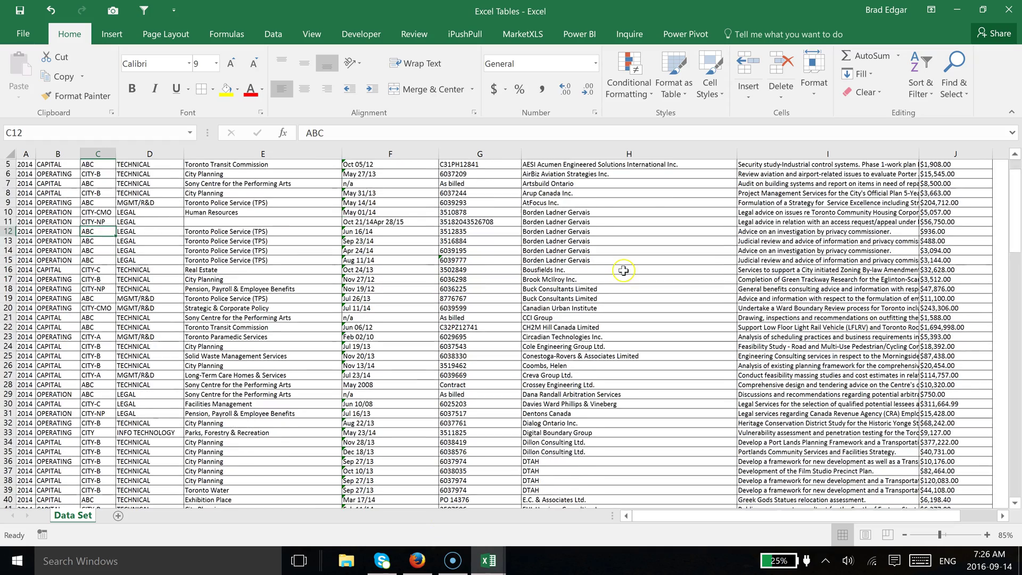
scroll(622, 271, up, 1)
scroll(562, 281, down, 5)
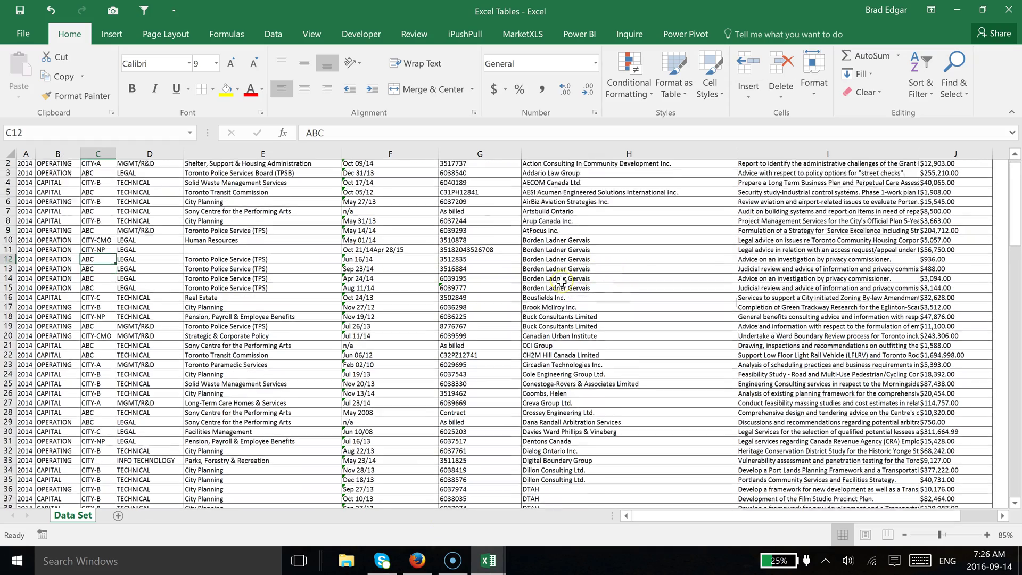
scroll(561, 281, up, 5)
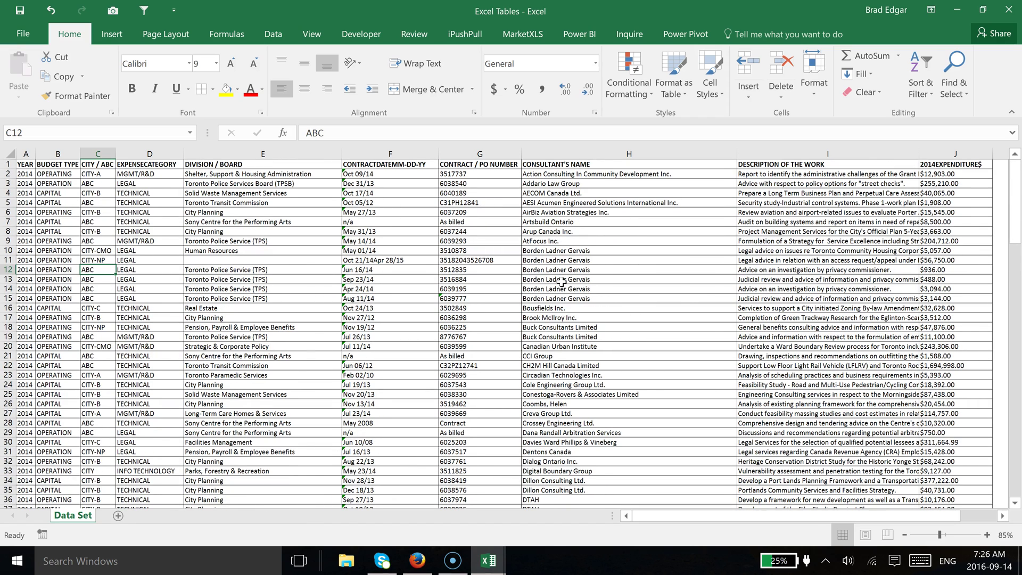
click(555, 280)
Select the whole consulting data range and bring up the Insert tab's Table command.
click(99, 203)
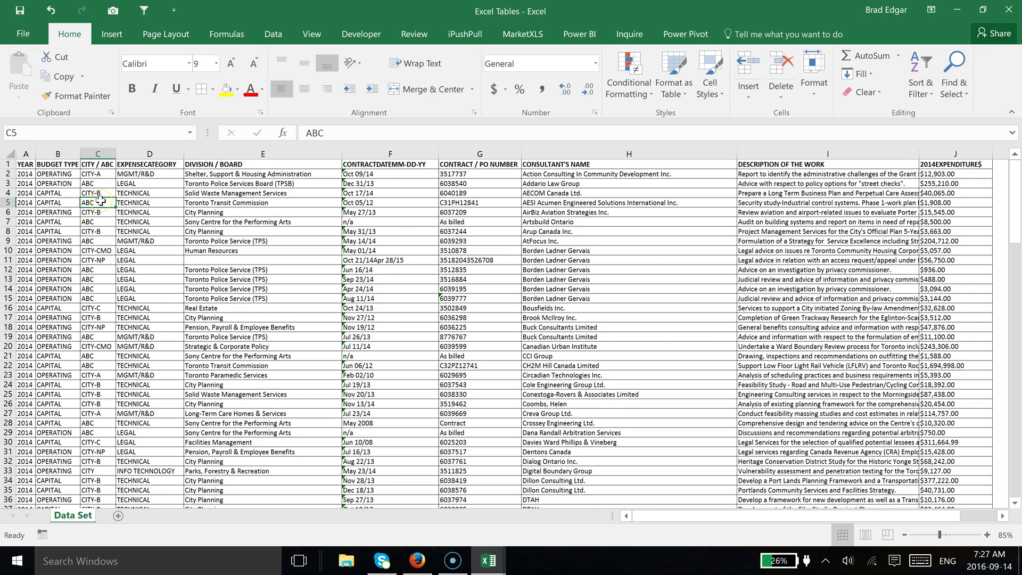
key(ctrl+a)
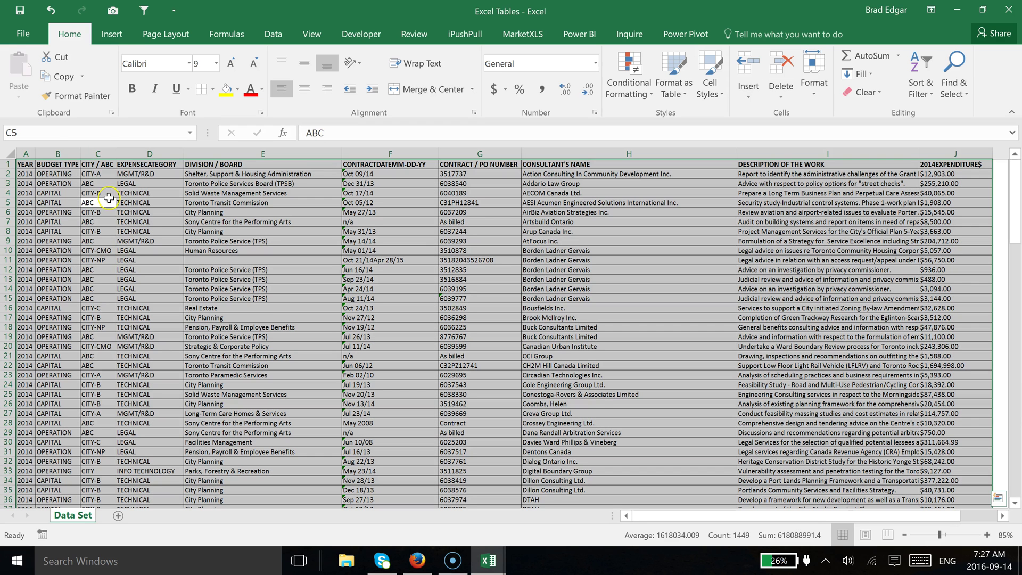
click(128, 45)
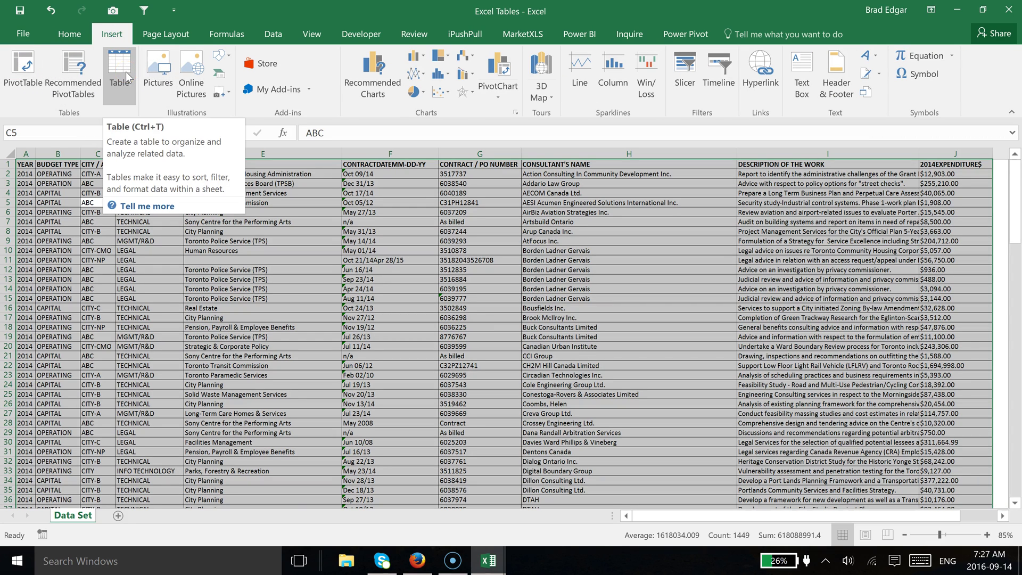
click(142, 133)
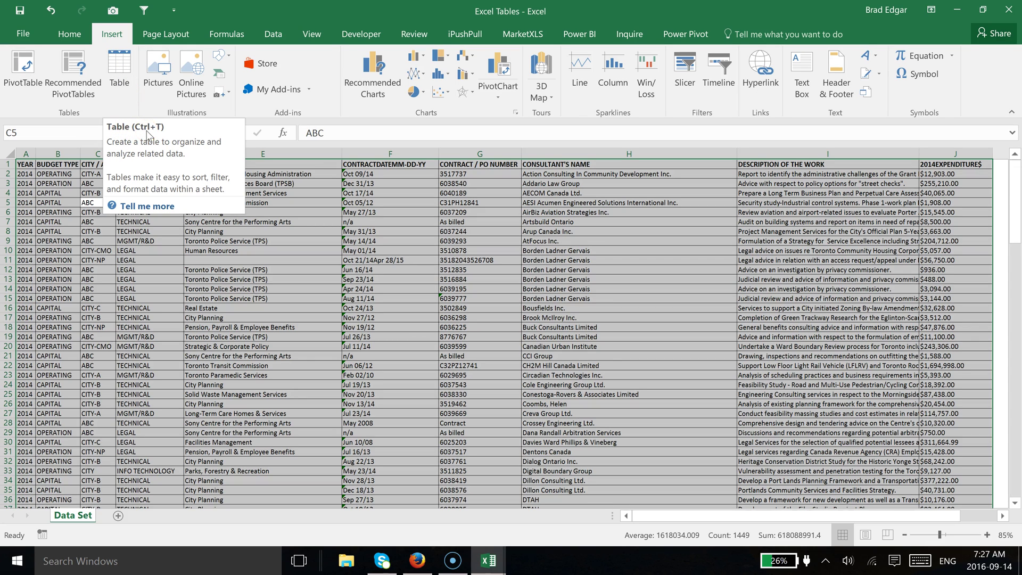
Clear the whole-range selection and return to cell C6 inside the data.
click(63, 259)
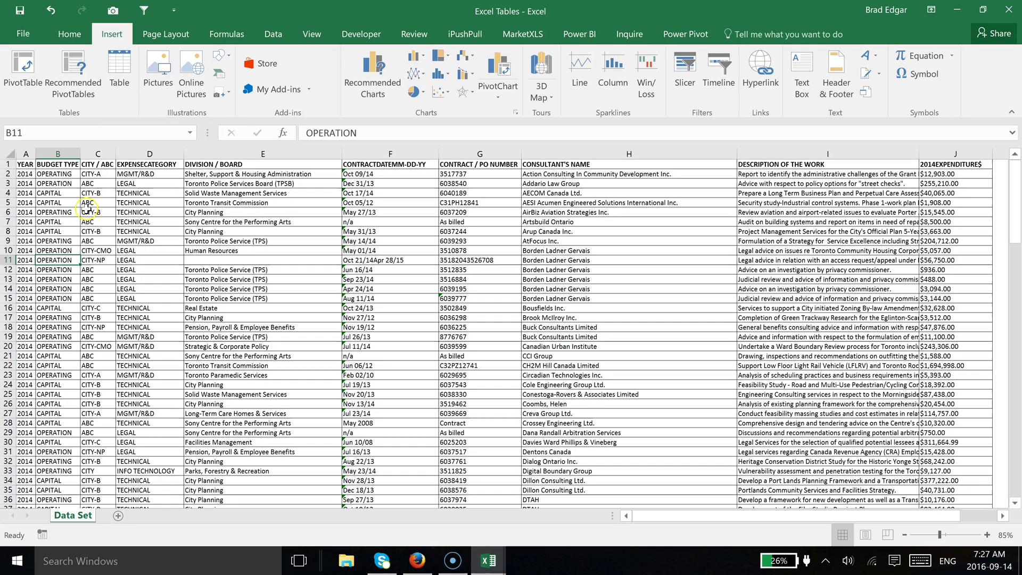
click(87, 211)
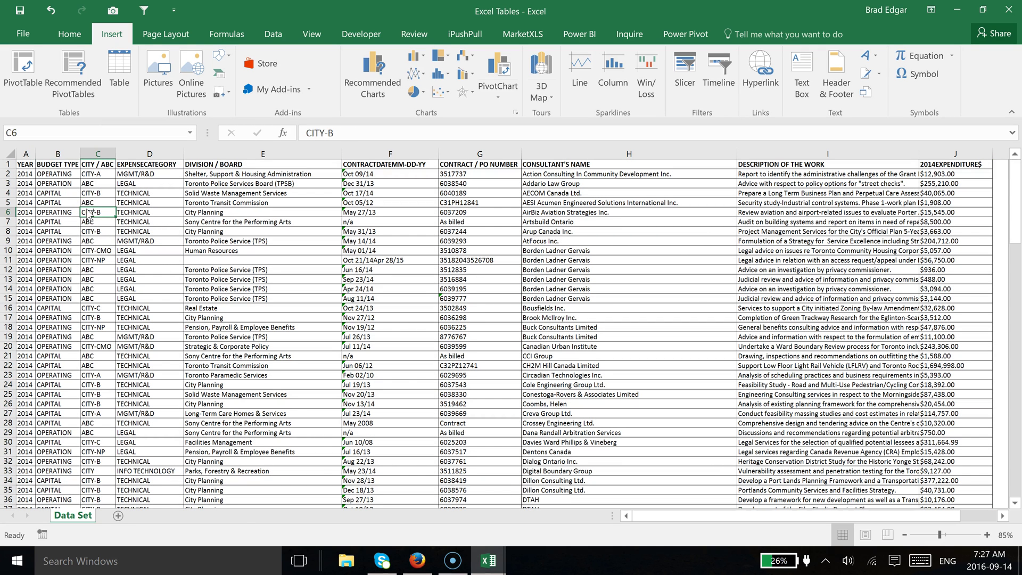
click(58, 221)
click(125, 212)
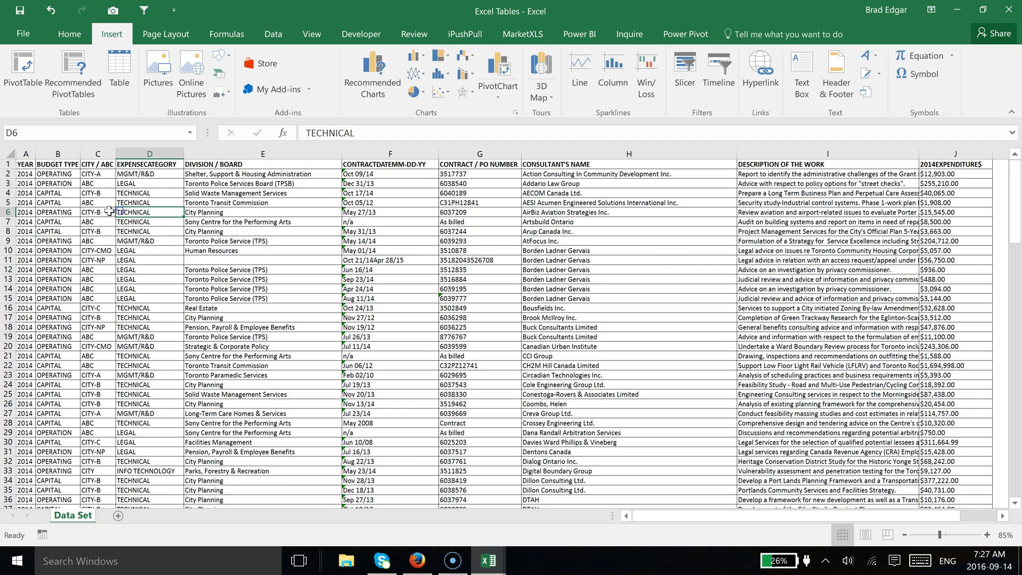
click(93, 212)
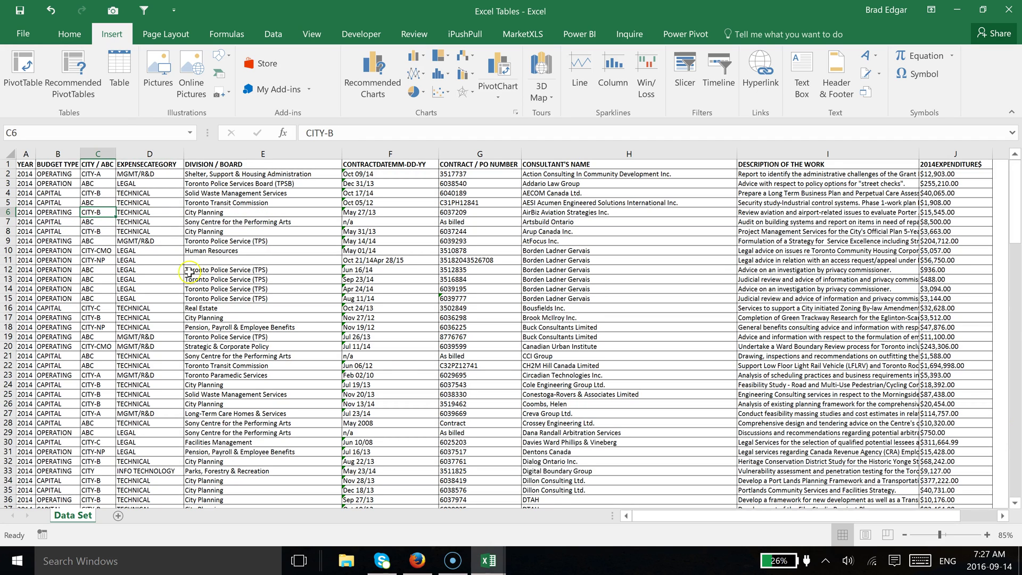
Convert A1:J145 into a table with headers, then expand the full Table Styles gallery.
key(ctrl+t)
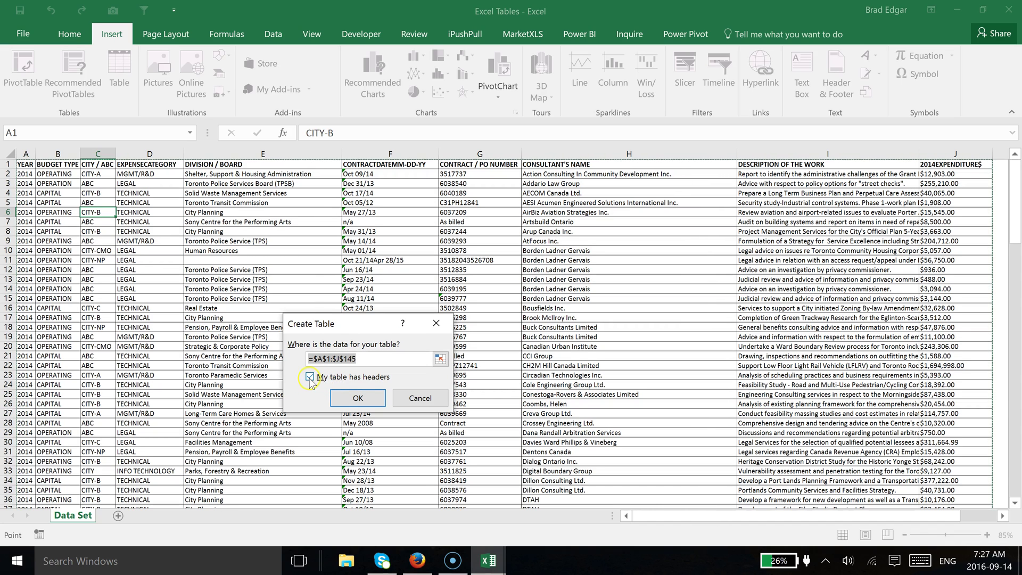
click(359, 398)
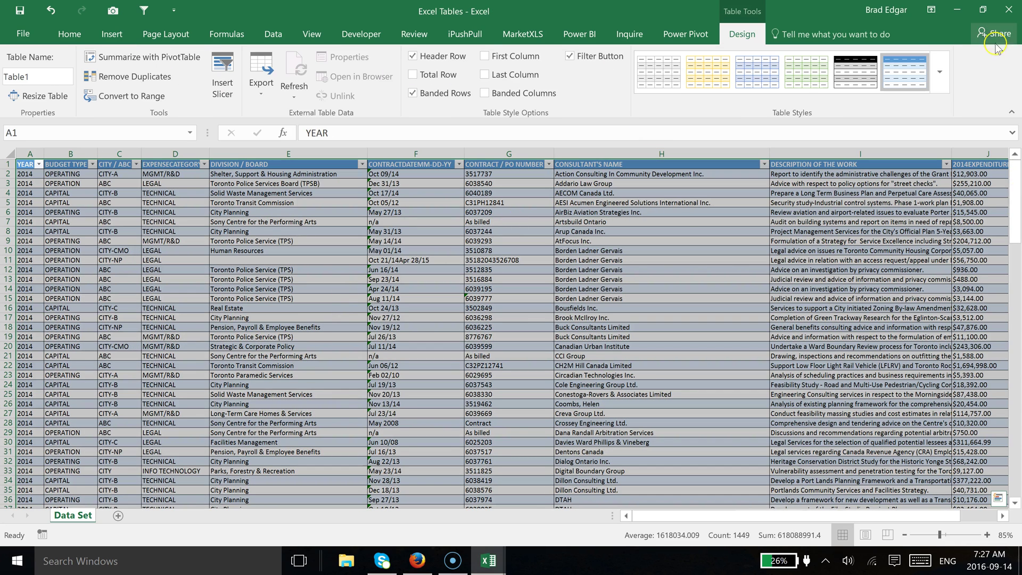
click(938, 79)
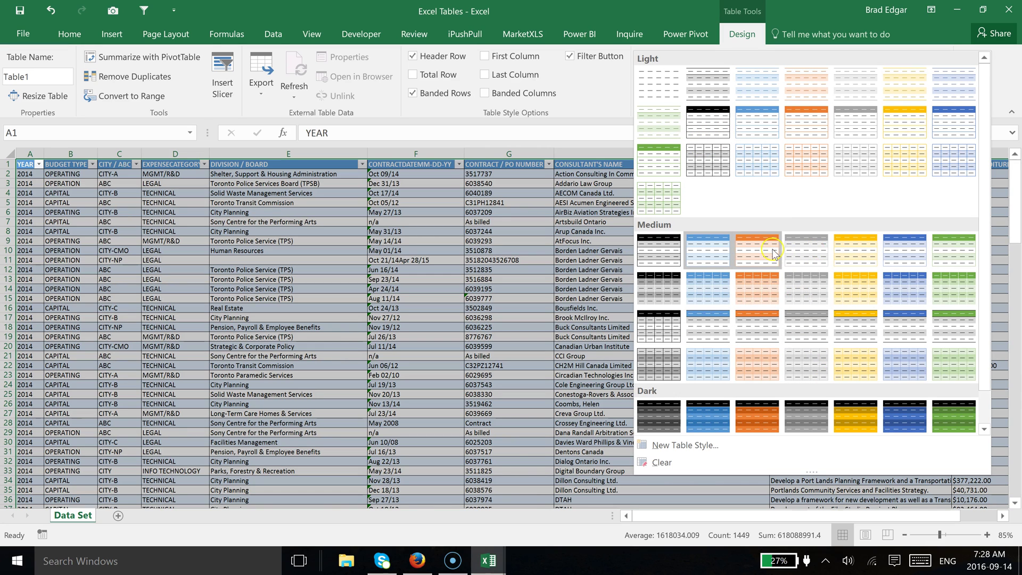
Apply the orange Medium banded table style and rename the table ConsultingFees.
click(774, 253)
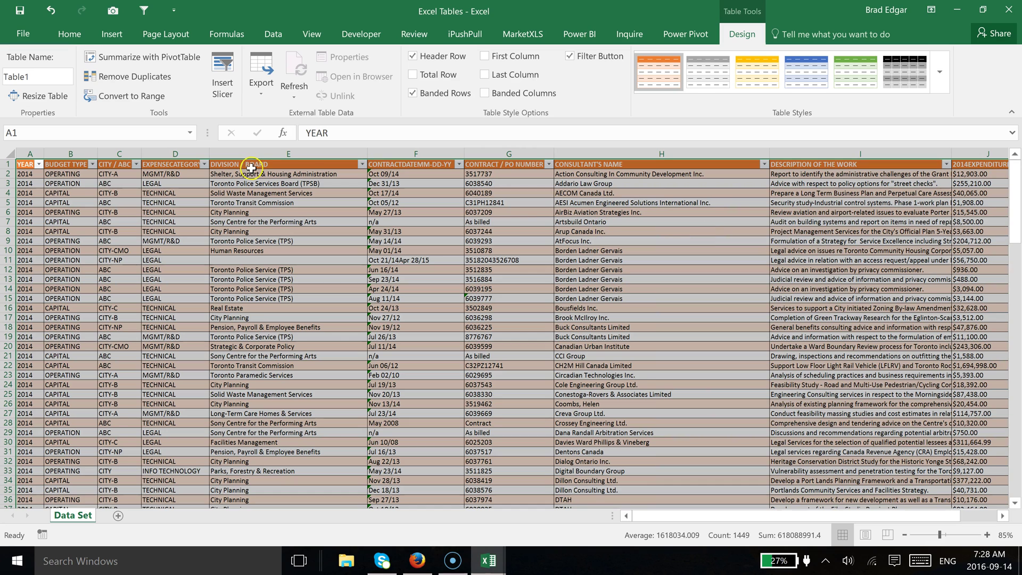
click(36, 76)
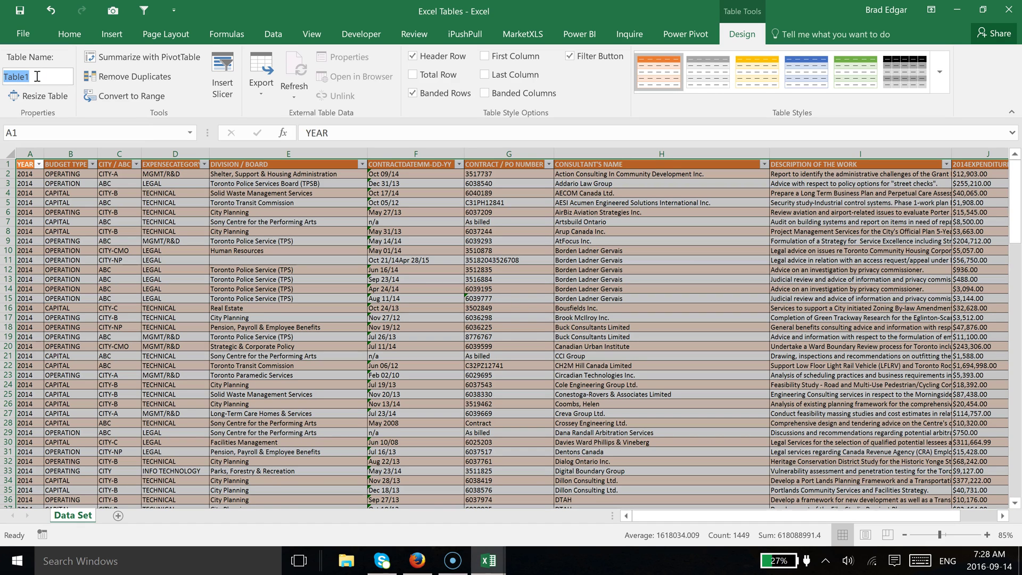
text(ConsultingFees)
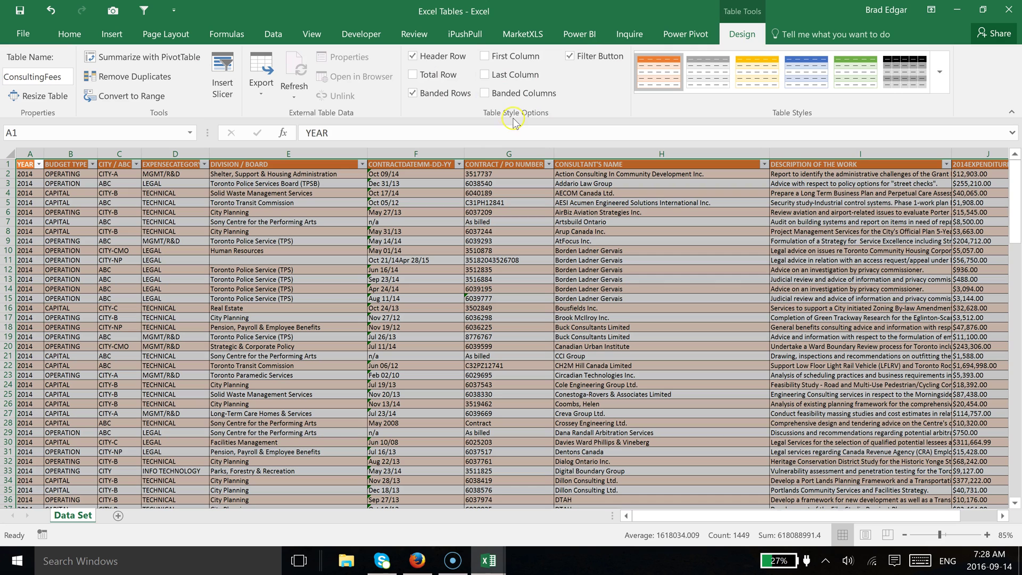
Add a total row summing 2014 expenditures and select the last expenditure value in row 145.
click(413, 75)
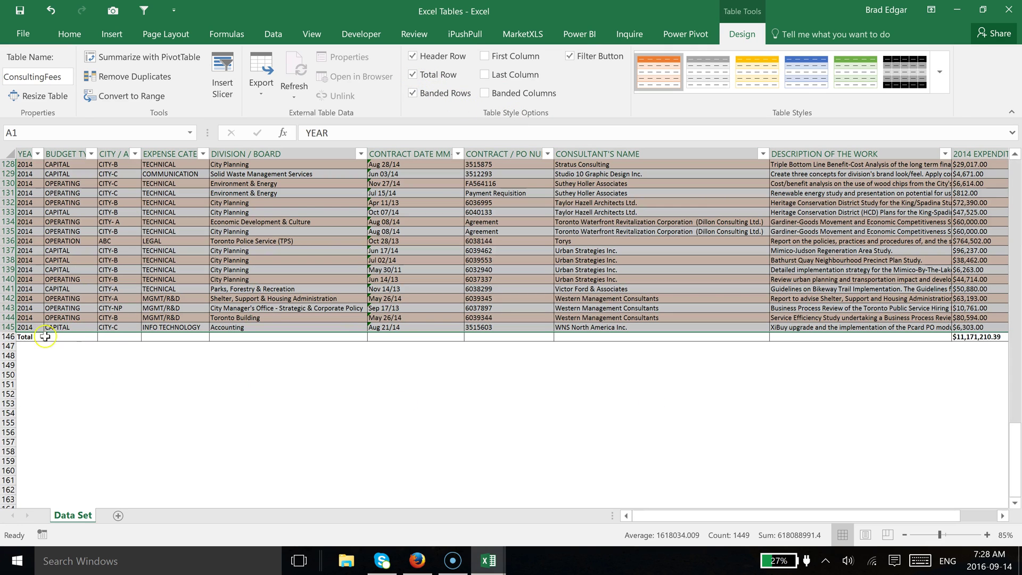
click(851, 326)
key(Right)
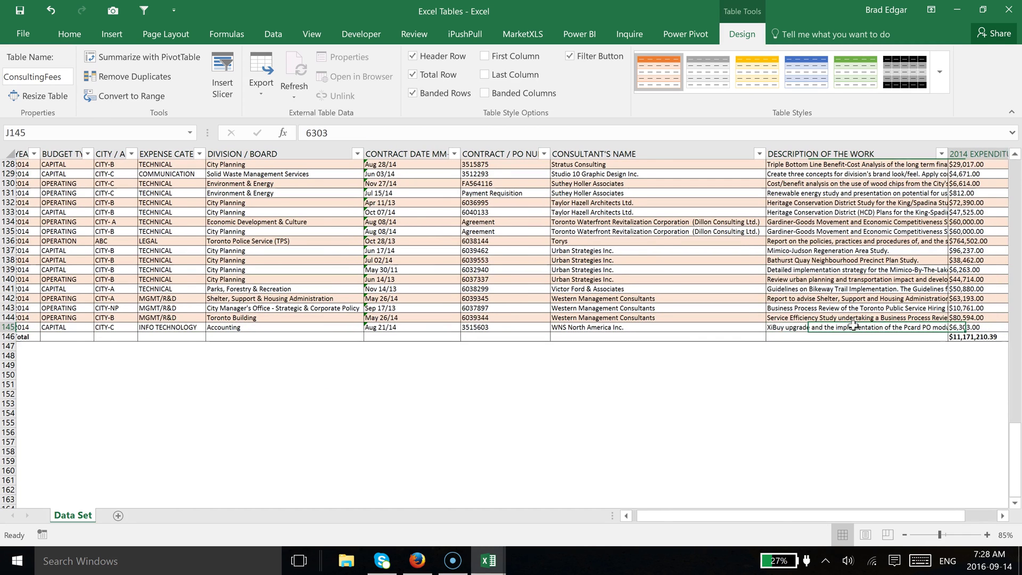
key(Right)
key(Left)
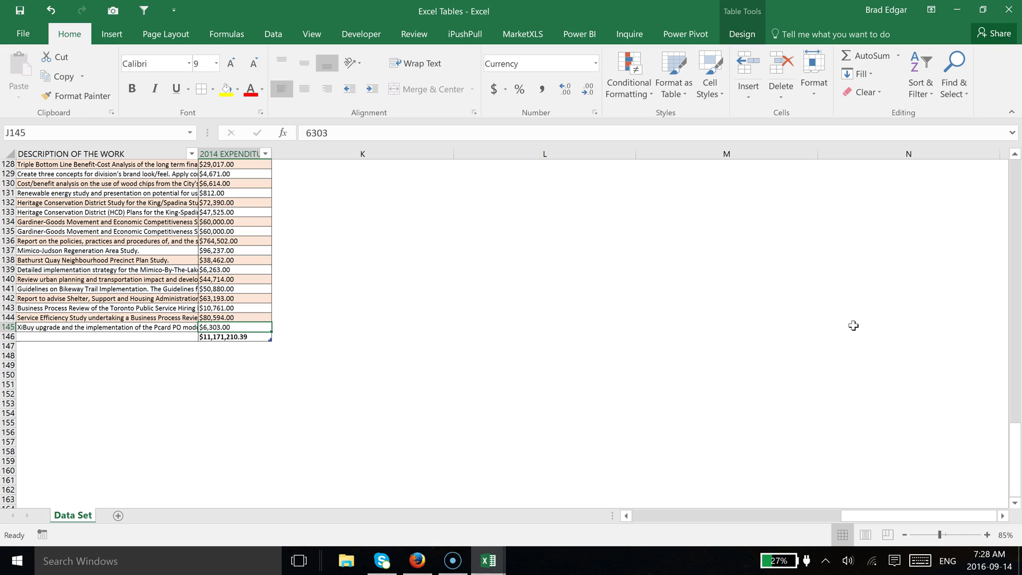
Enter 2014 in a trial new table row, then undo so the table ends at row 145.
key(Tab)
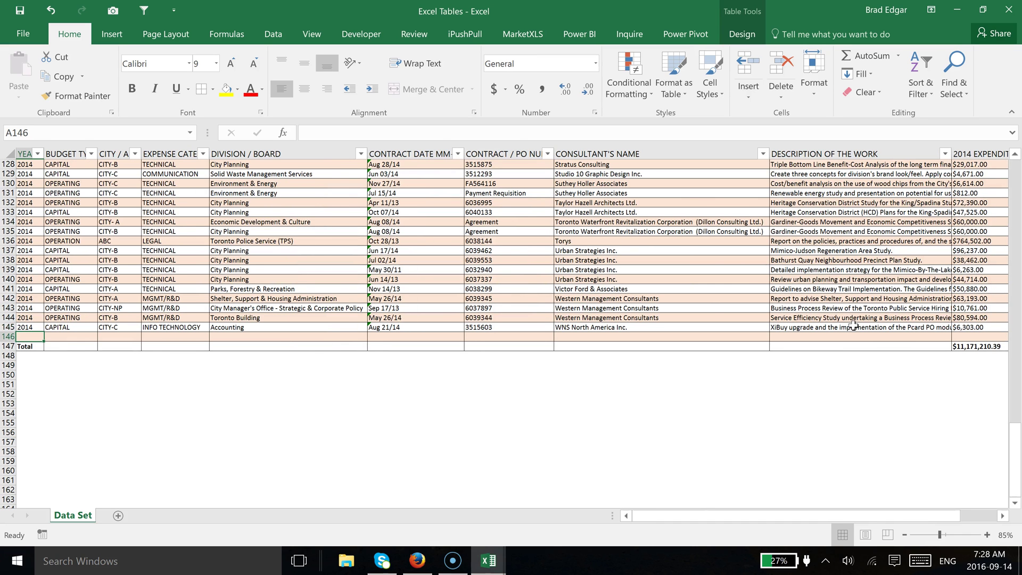
text(201)
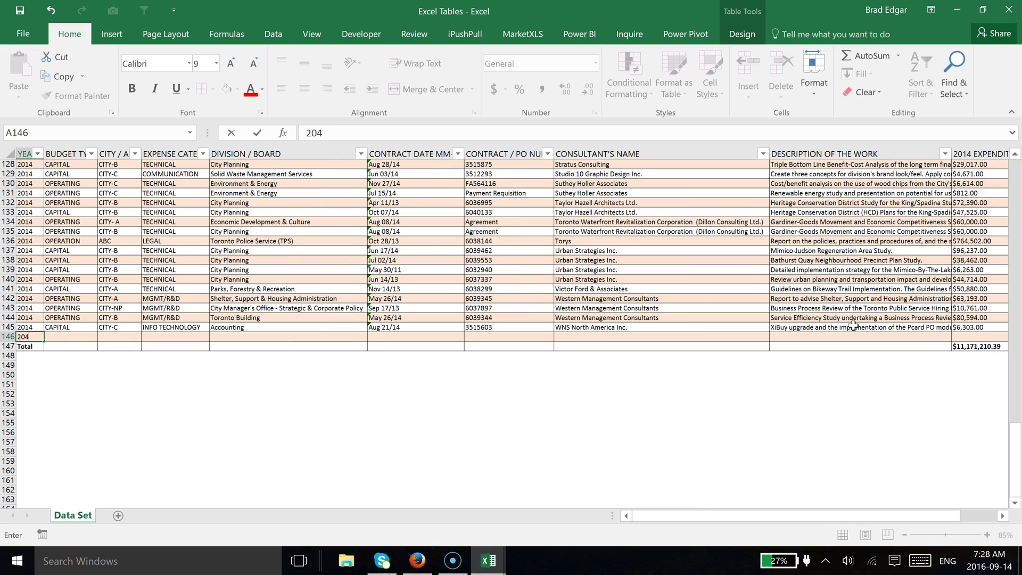
text(4)
key(BackSpace)
text(14)
key(Tab)
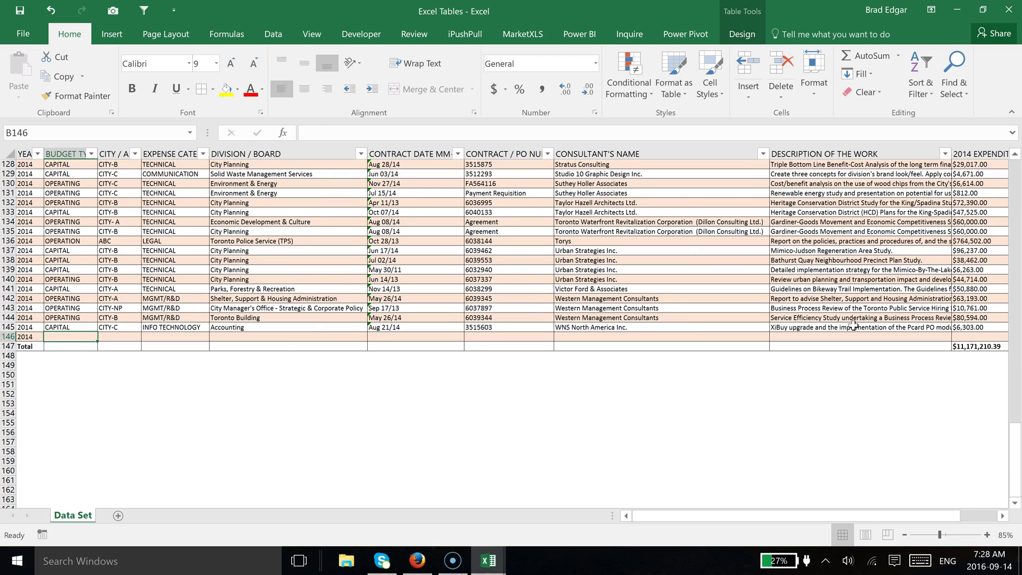
key(ctrl+z)
key(ctrl+z)
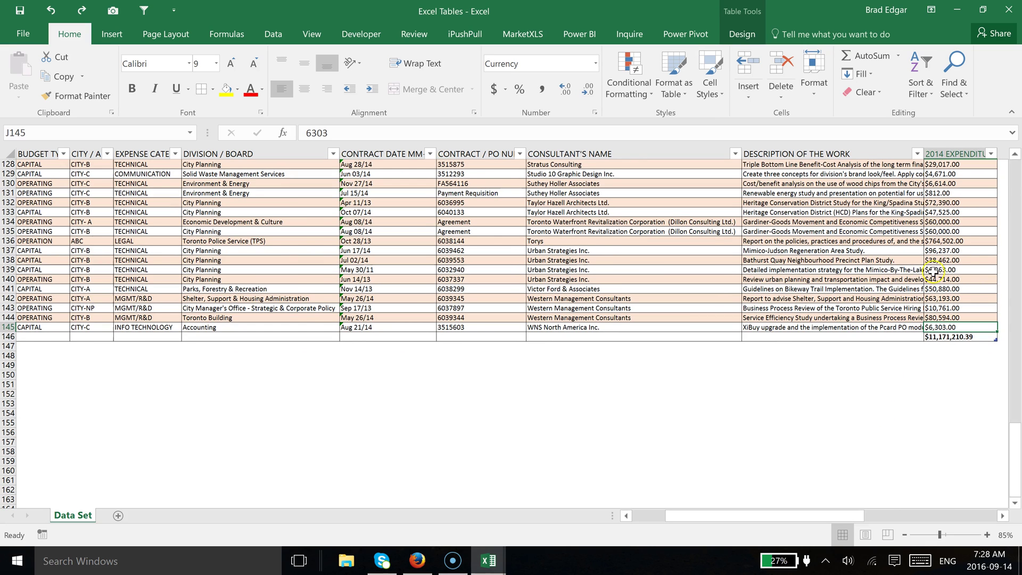
scroll(938, 225, up, 2)
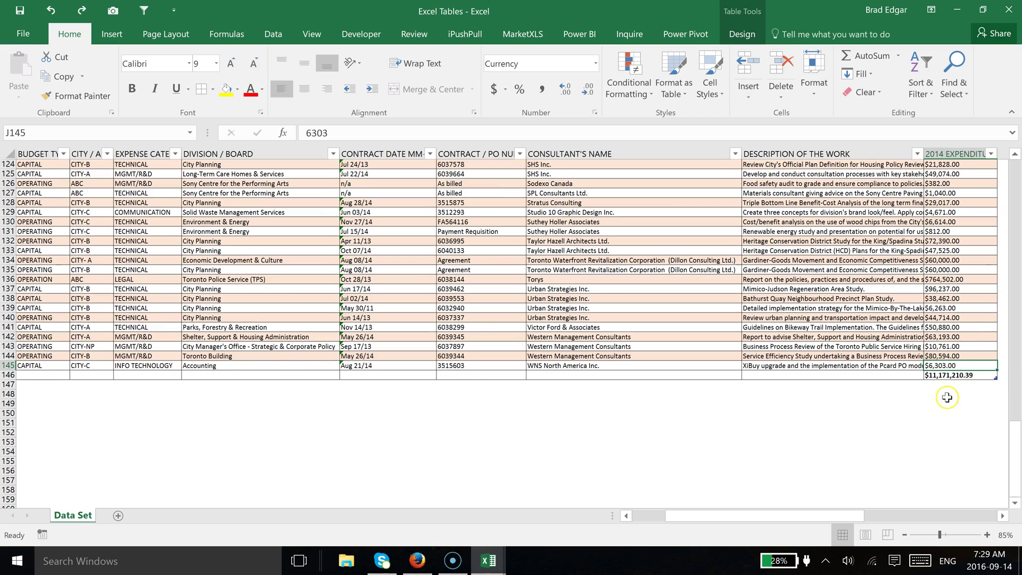
click(973, 376)
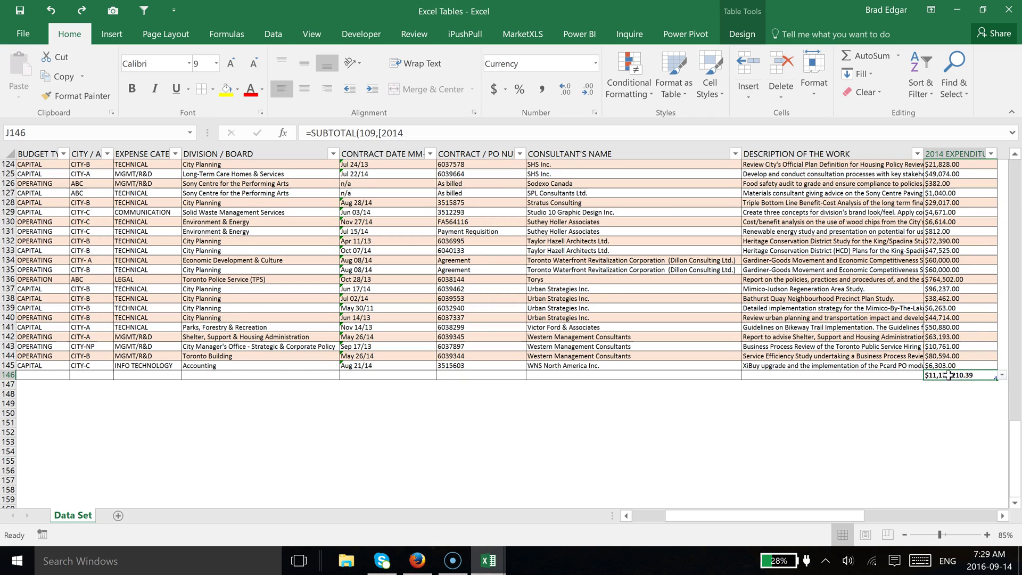
click(1002, 375)
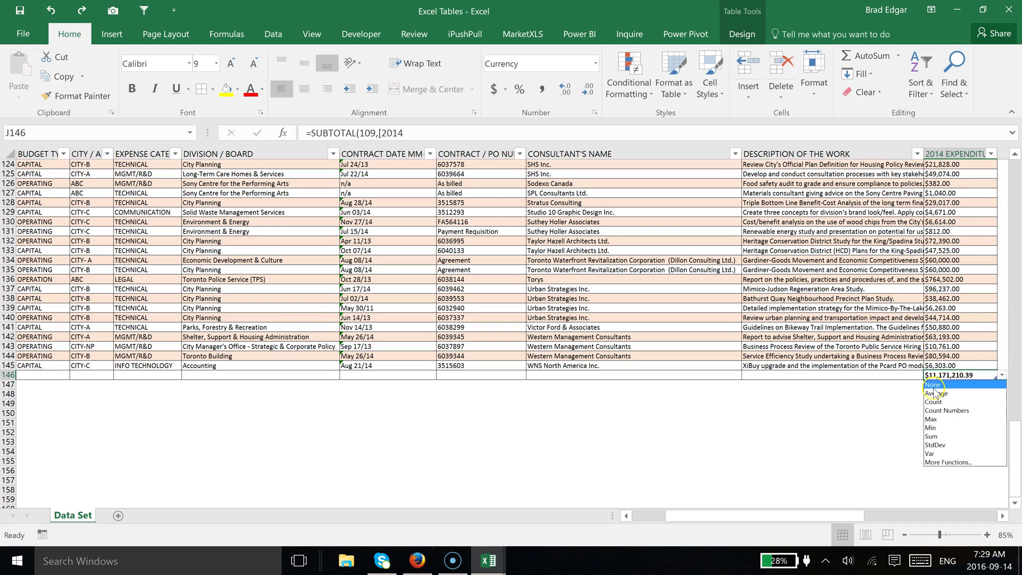
click(935, 420)
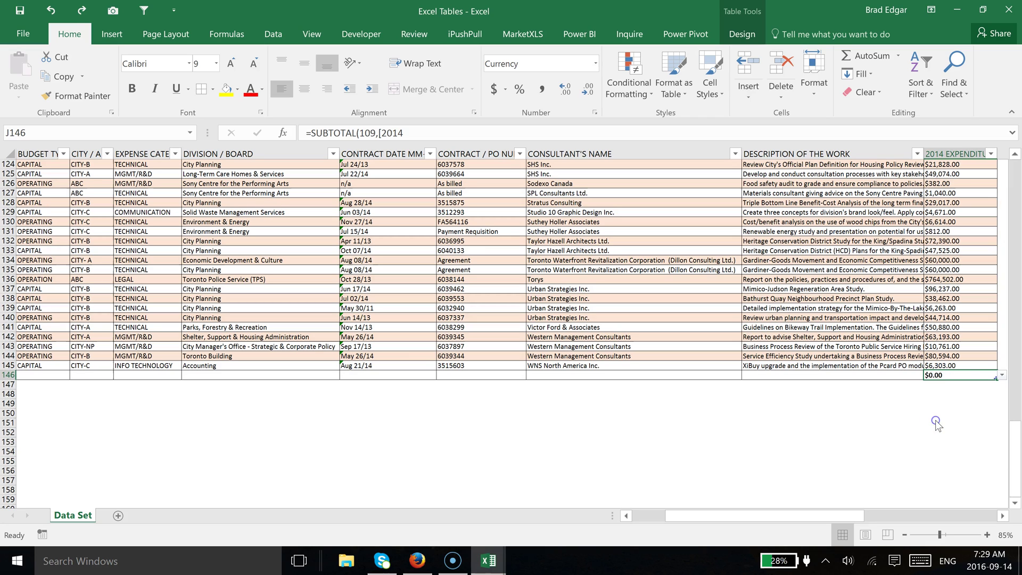
click(958, 383)
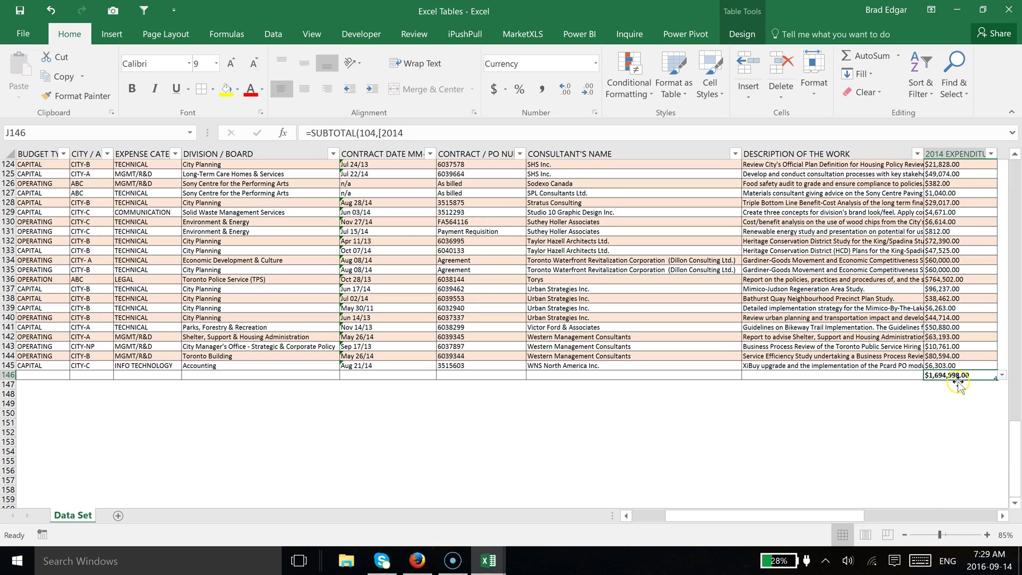
click(1001, 376)
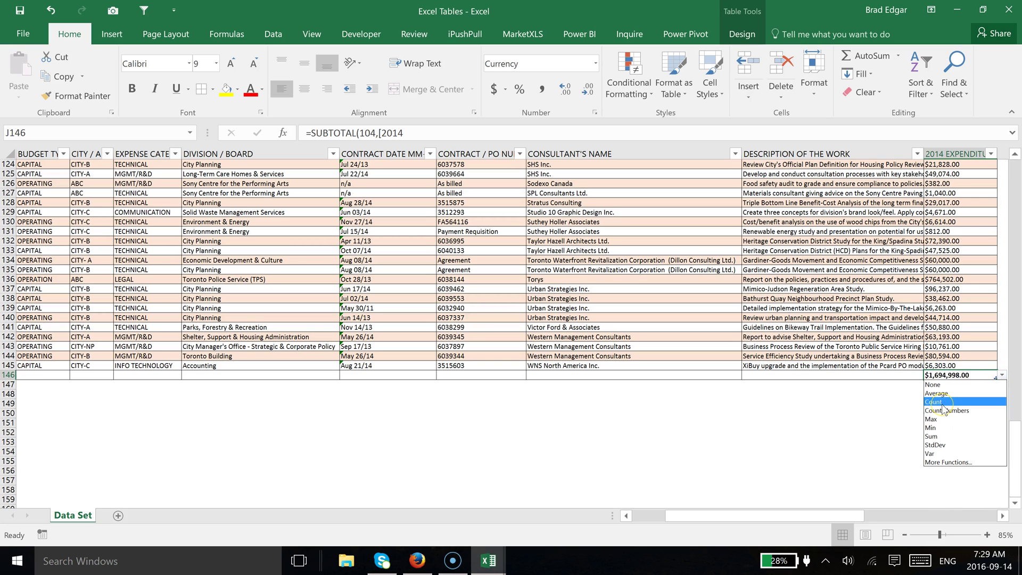
click(942, 403)
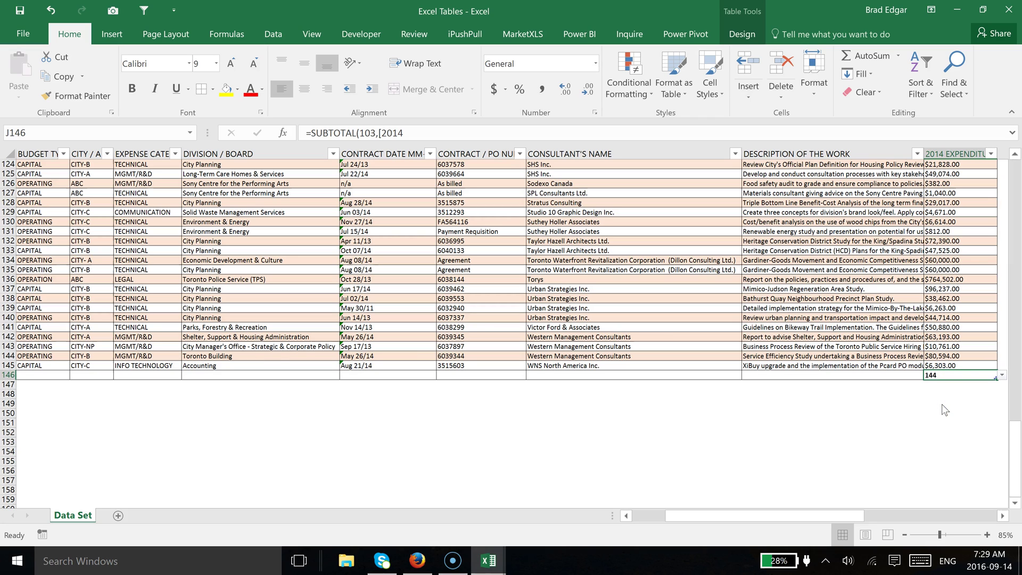
click(1002, 376)
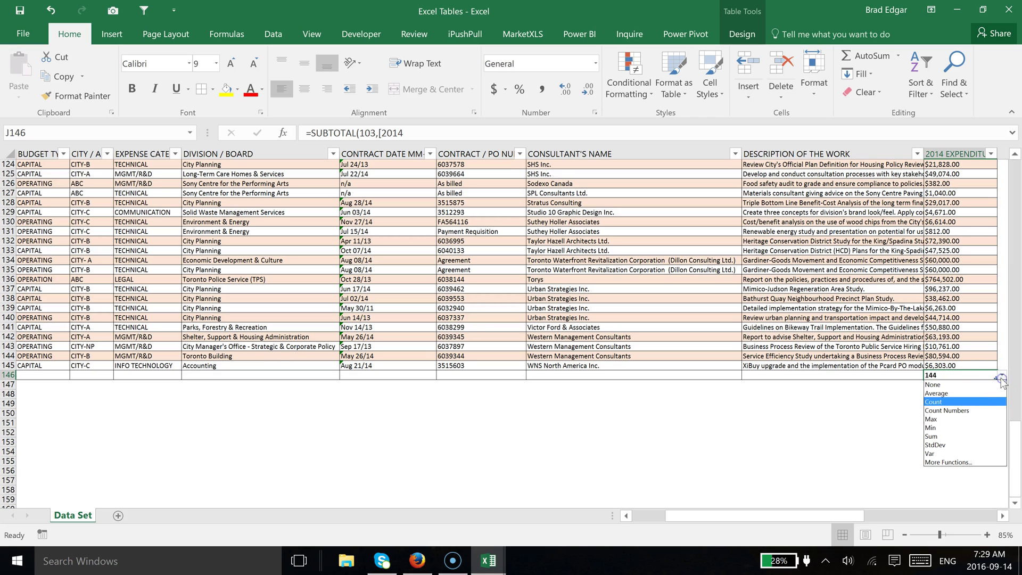
click(942, 436)
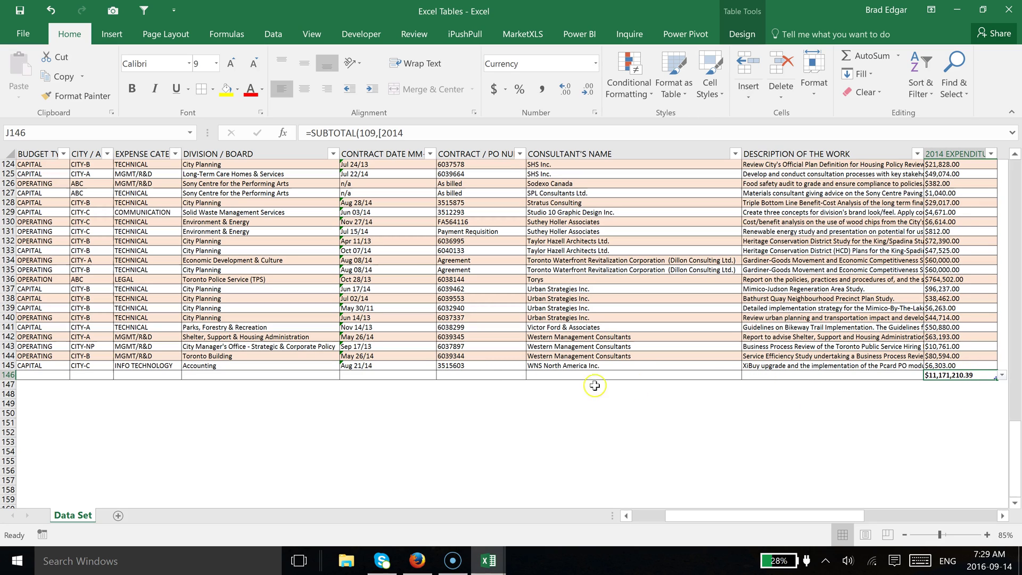
click(474, 375)
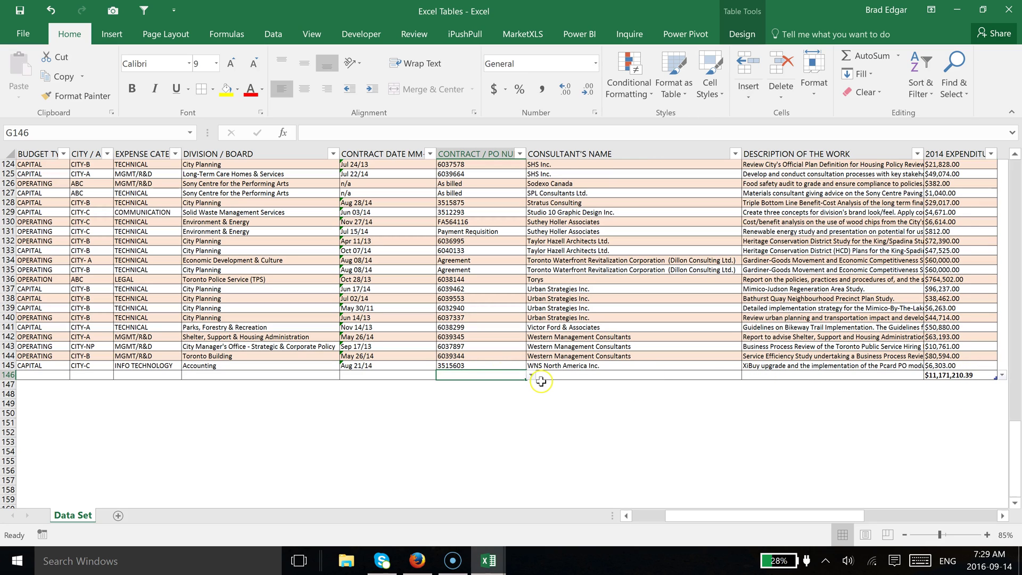
click(530, 375)
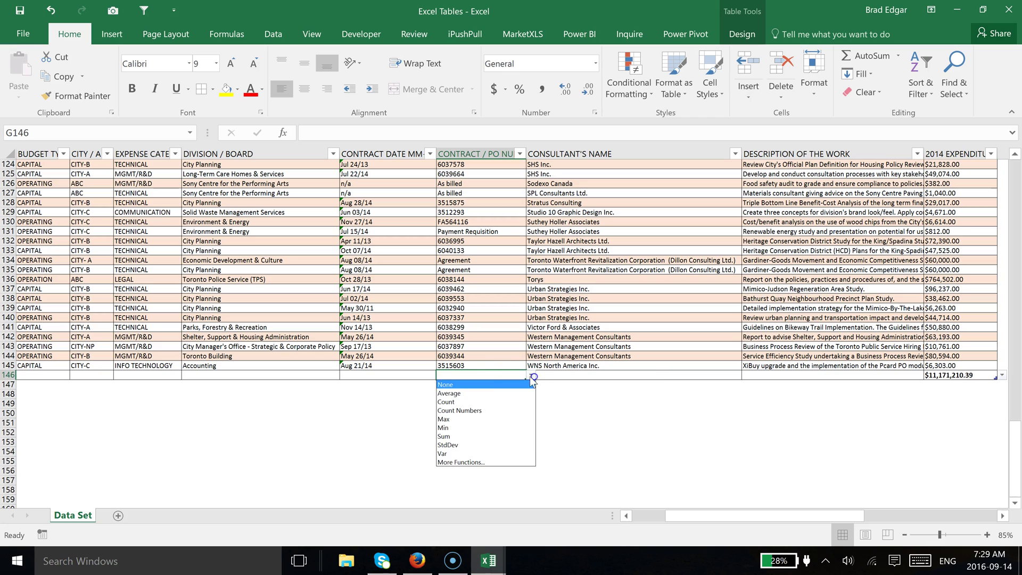
click(466, 463)
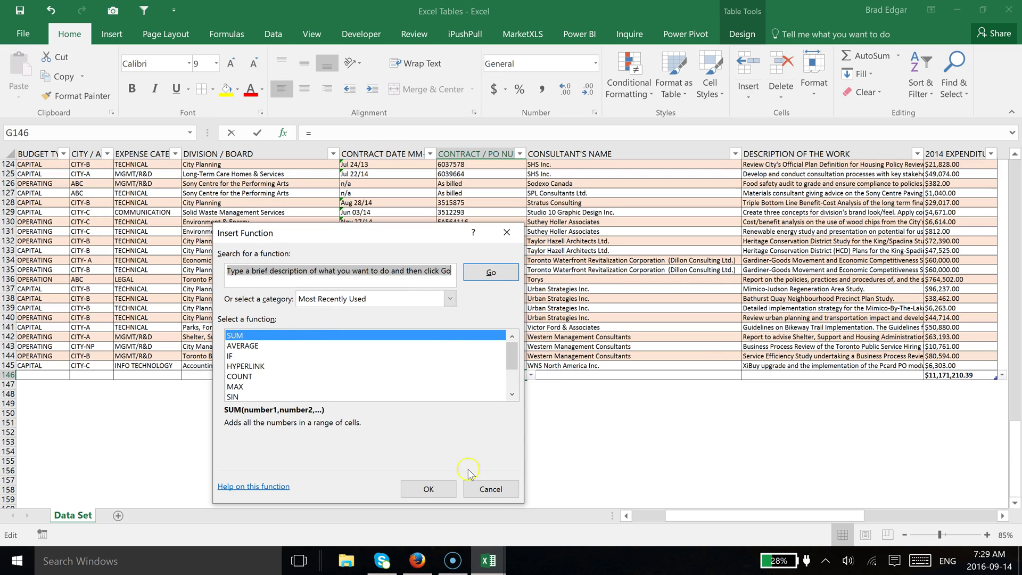
click(491, 489)
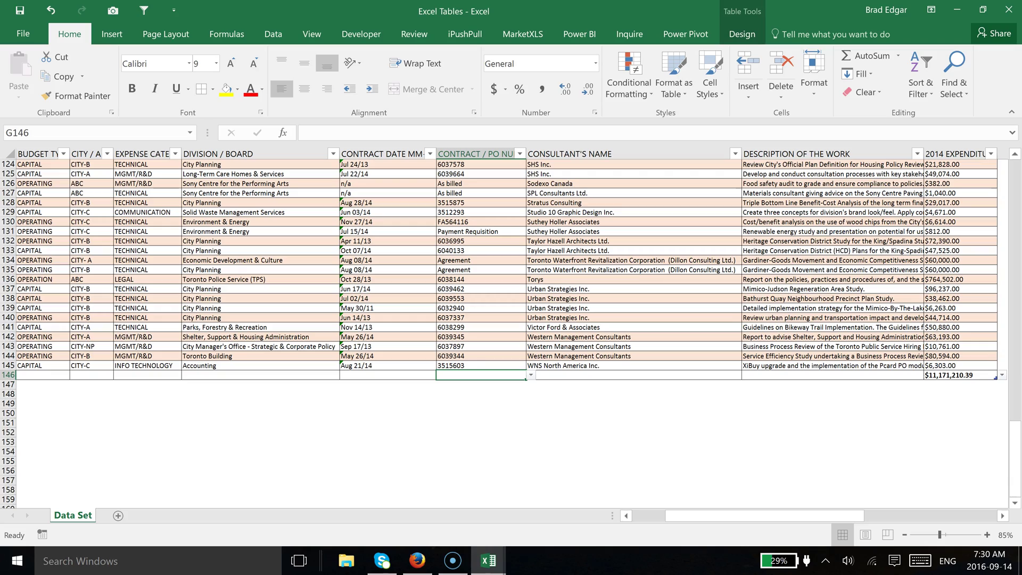
scroll(450, 404, up, 3)
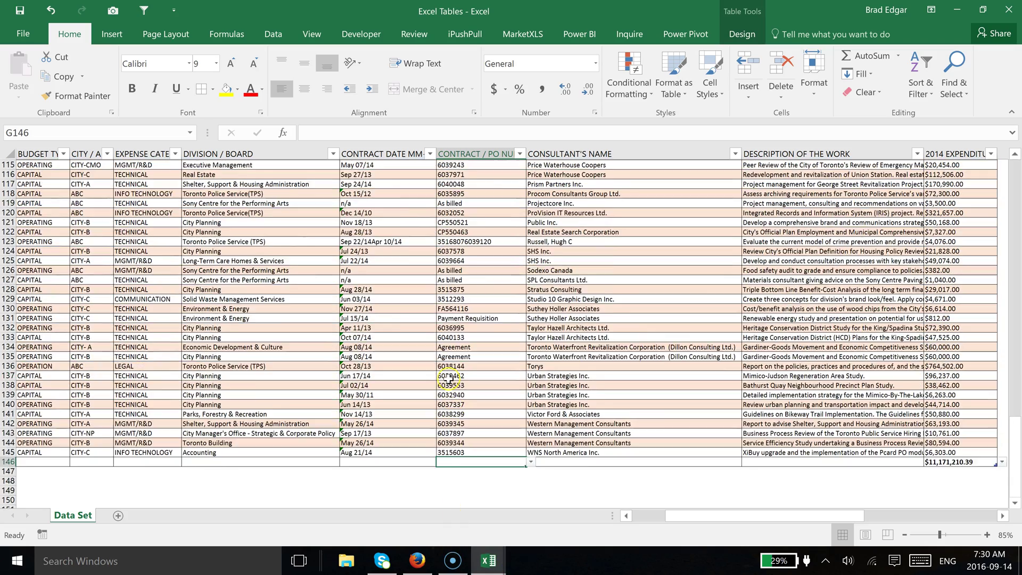
scroll(449, 380, up, 7)
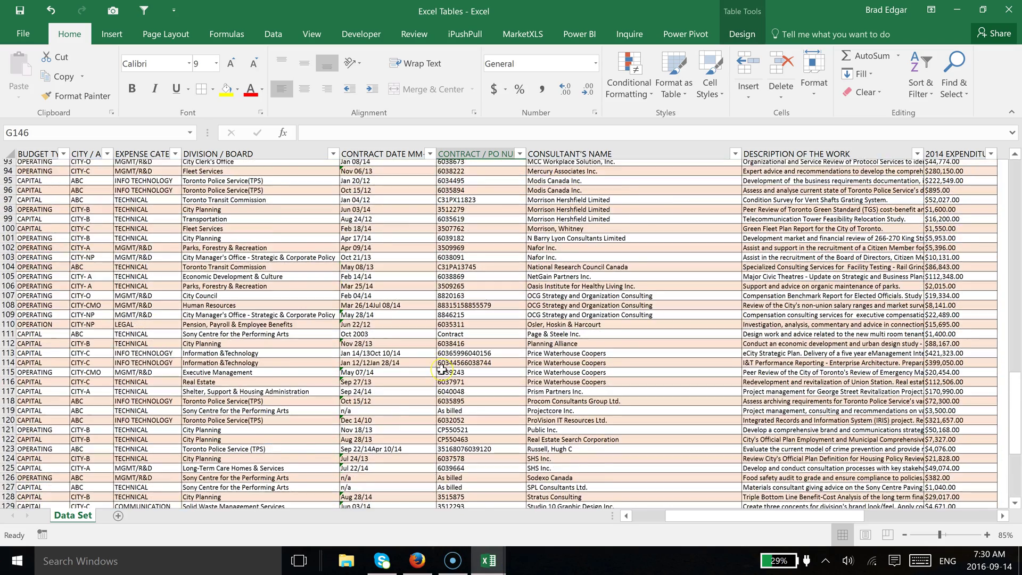
scroll(442, 369, up, 12)
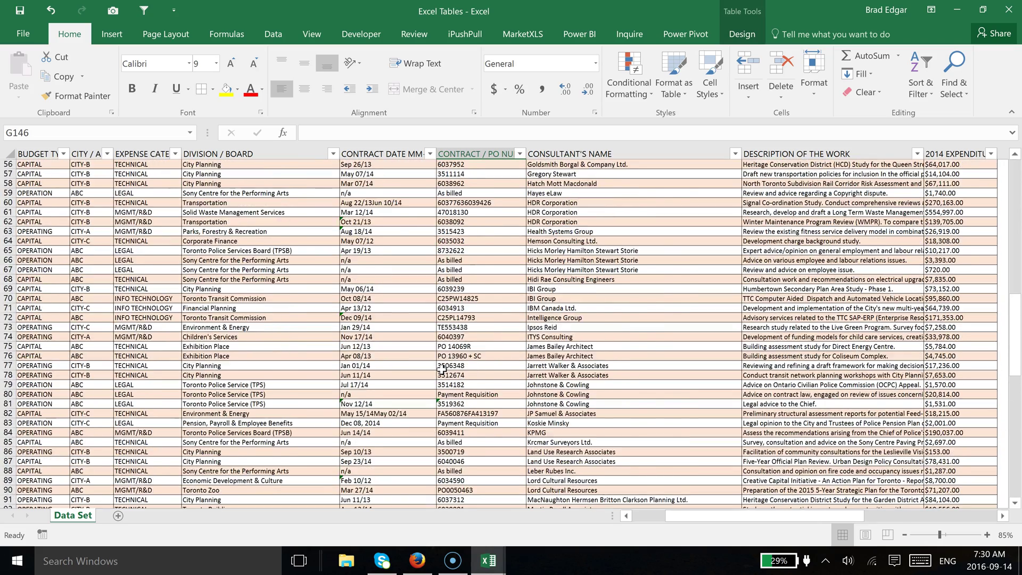
scroll(442, 369, up, 8)
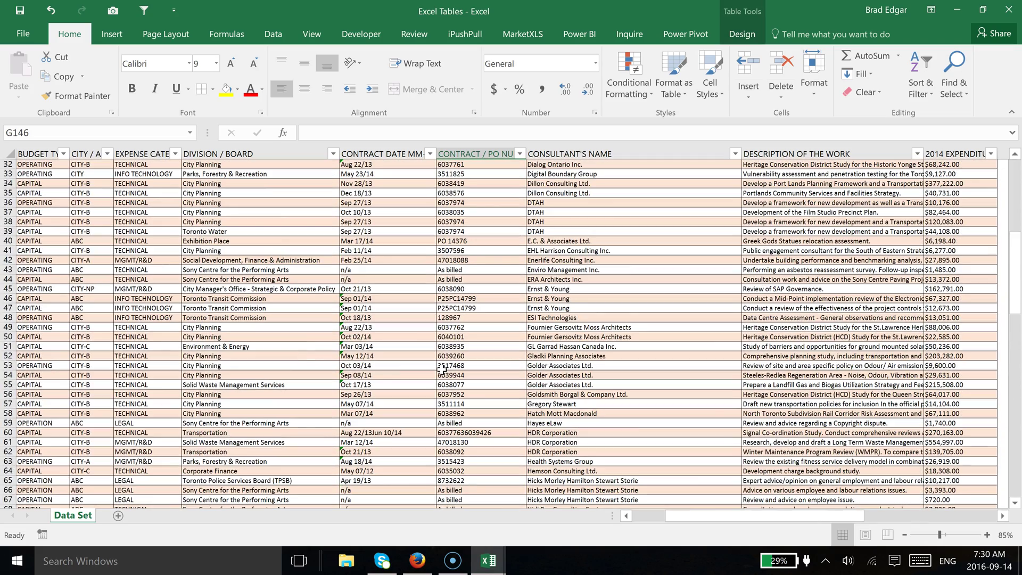